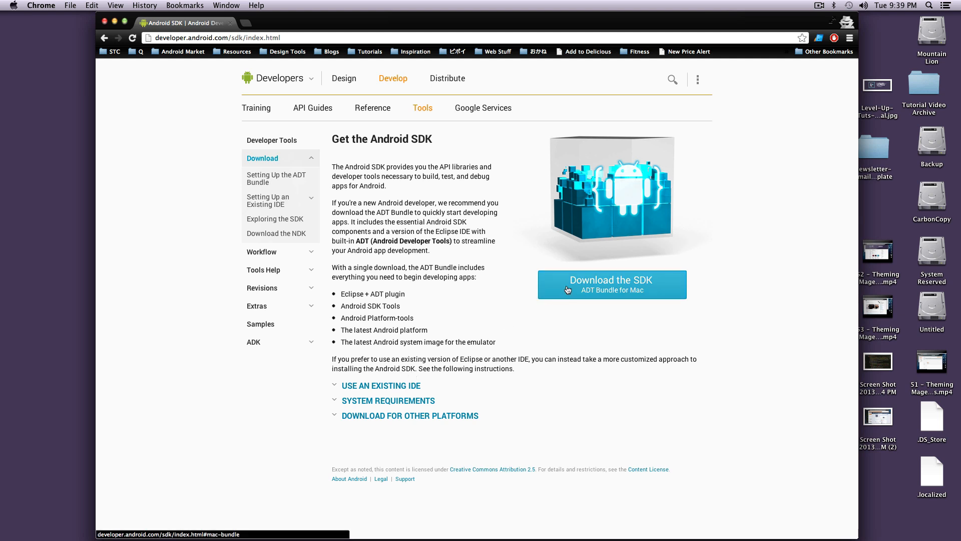
Agree to the Android SDK terms and conditions and download the SDK ADT Bundle for Mac
left_click(664, 287)
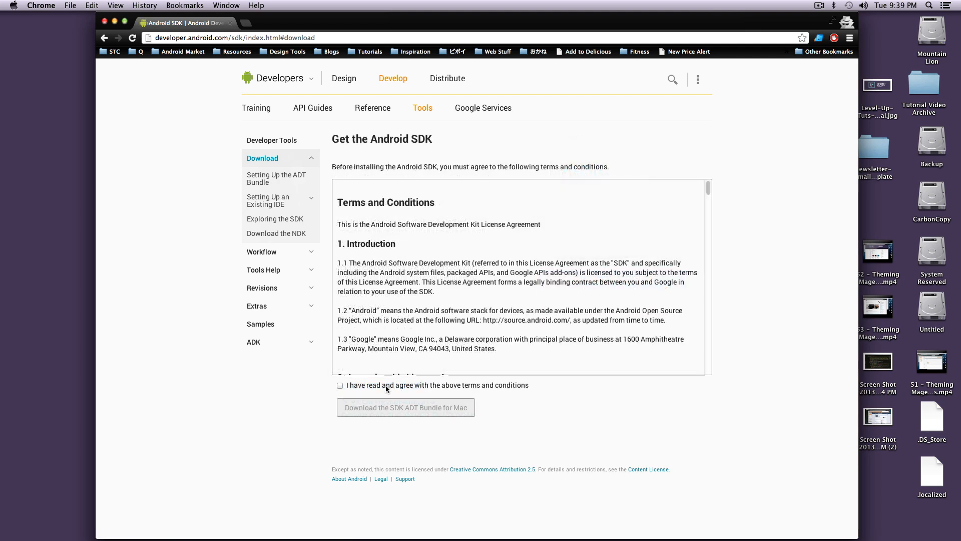
left_click(385, 386)
left_click(388, 409)
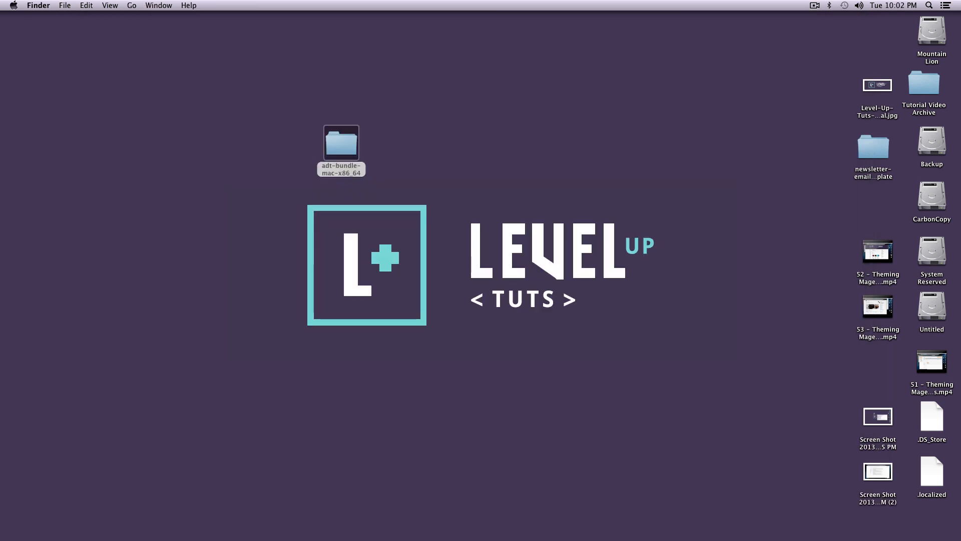
Open the adt-bundle-mac-x86_64 folder on the desktop and look through its eclipse subfolder for the Eclipse application
left_click(613, 195)
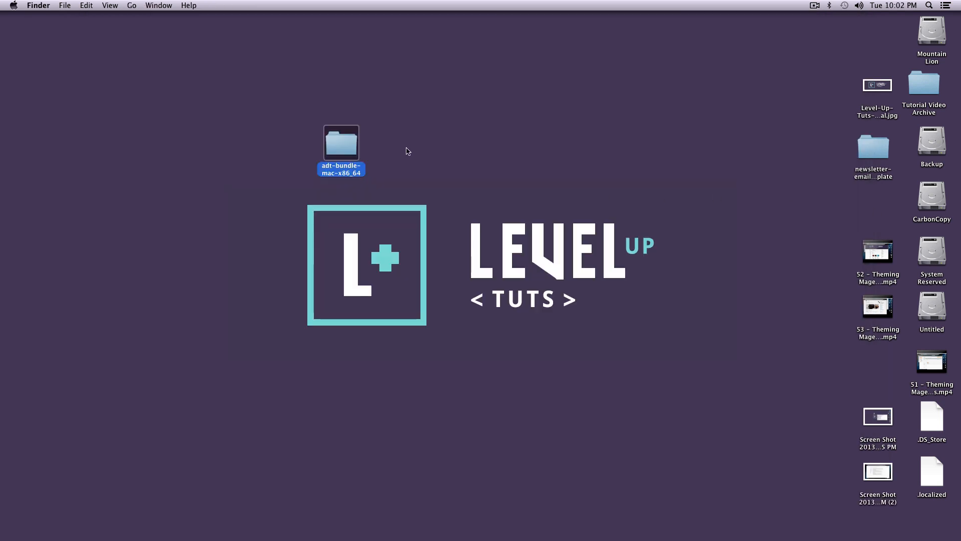
left_click_drag(363, 145, 738, 73)
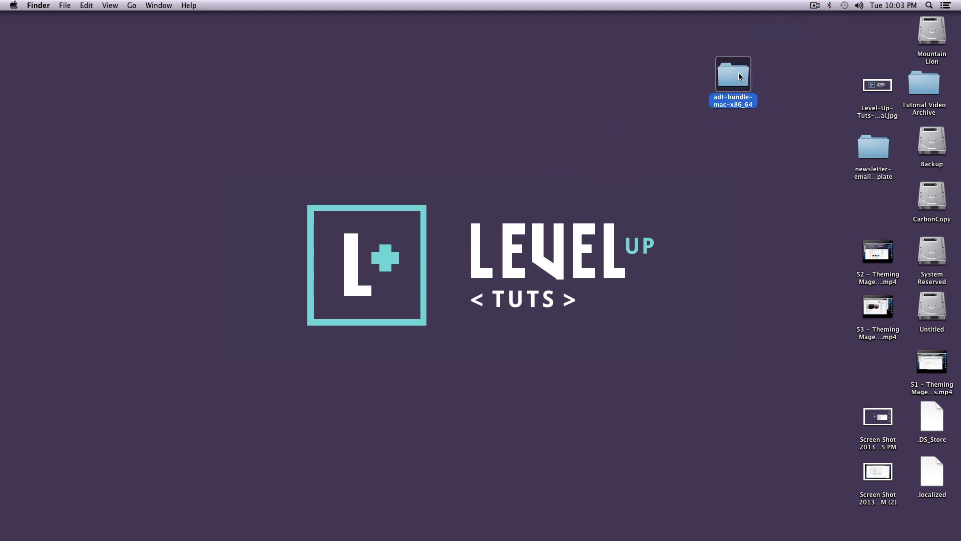
double_click(738, 74)
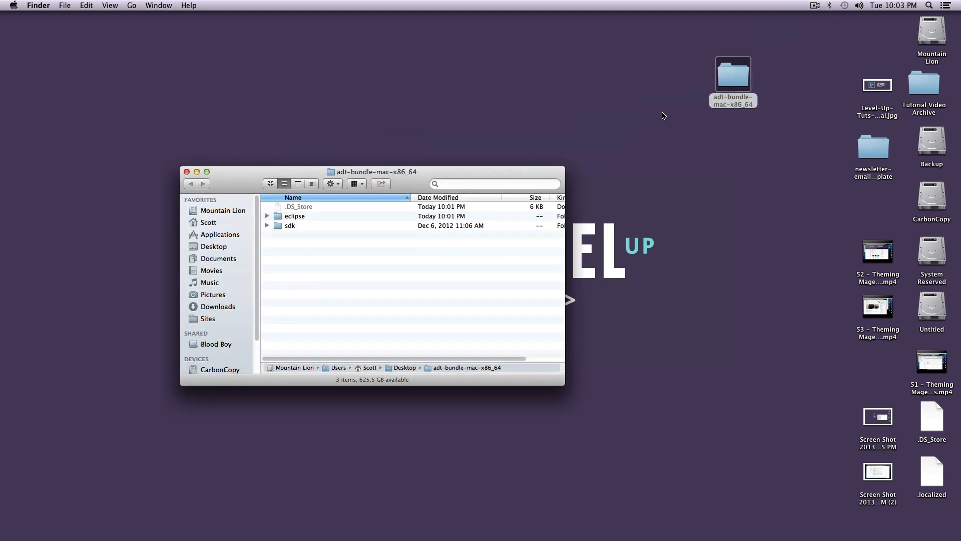
left_click(278, 216)
left_click(267, 216)
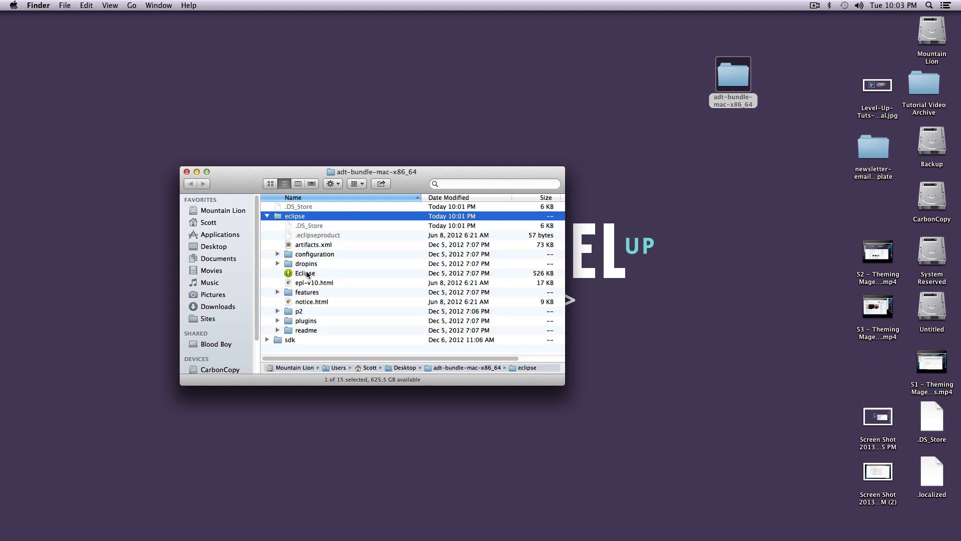
left_click(307, 274)
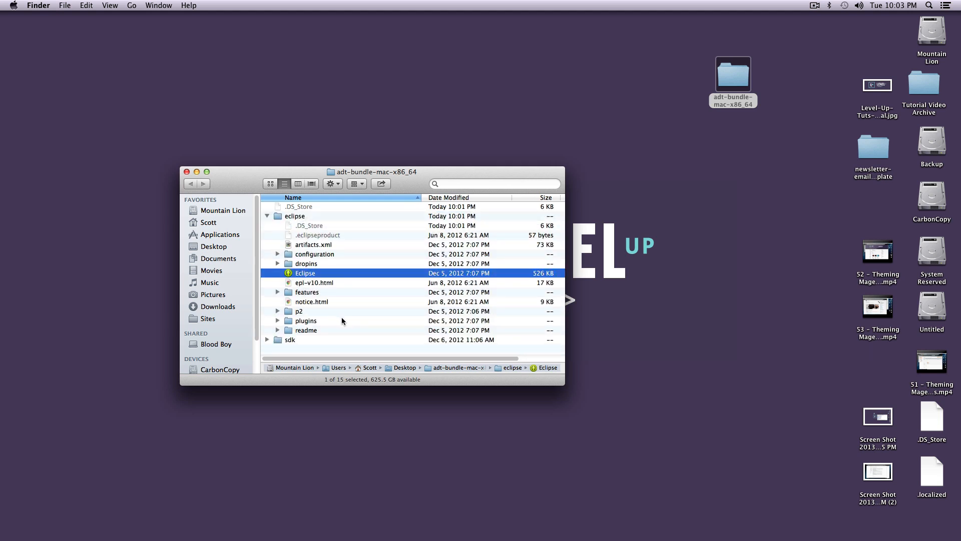
left_click(267, 216)
Examine the sdk folder, including its platform-tools and tools subfolders, and close the folder window
left_click(268, 226)
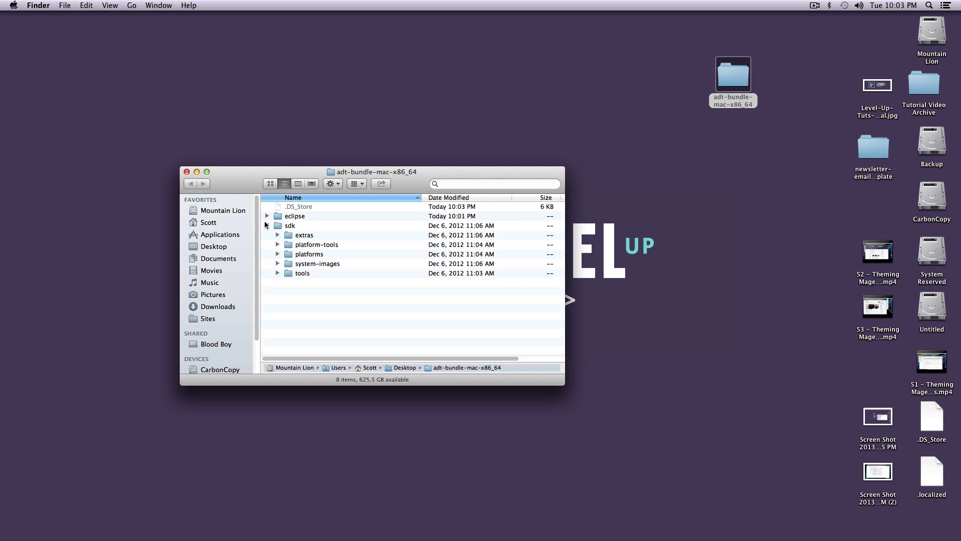
left_click(277, 244)
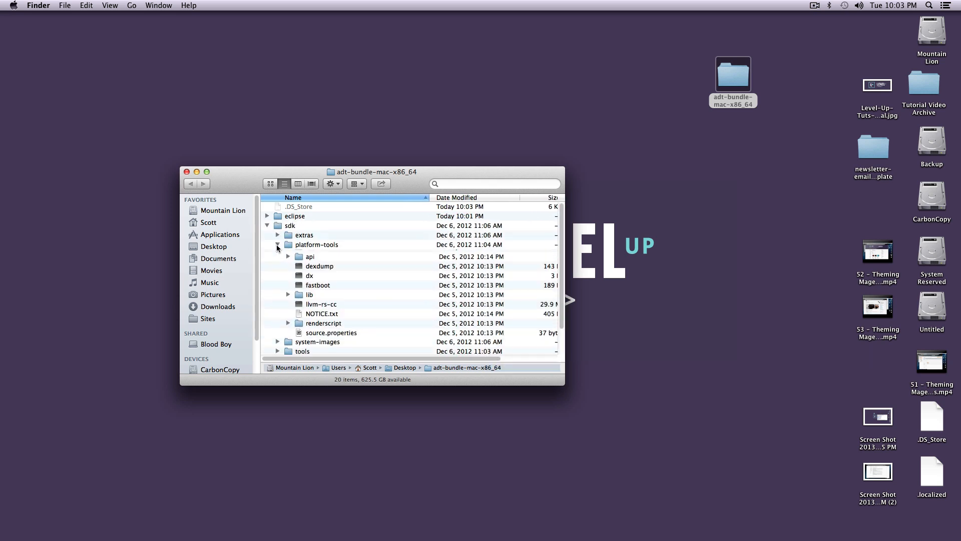
scroll(288, 253, "down", 2)
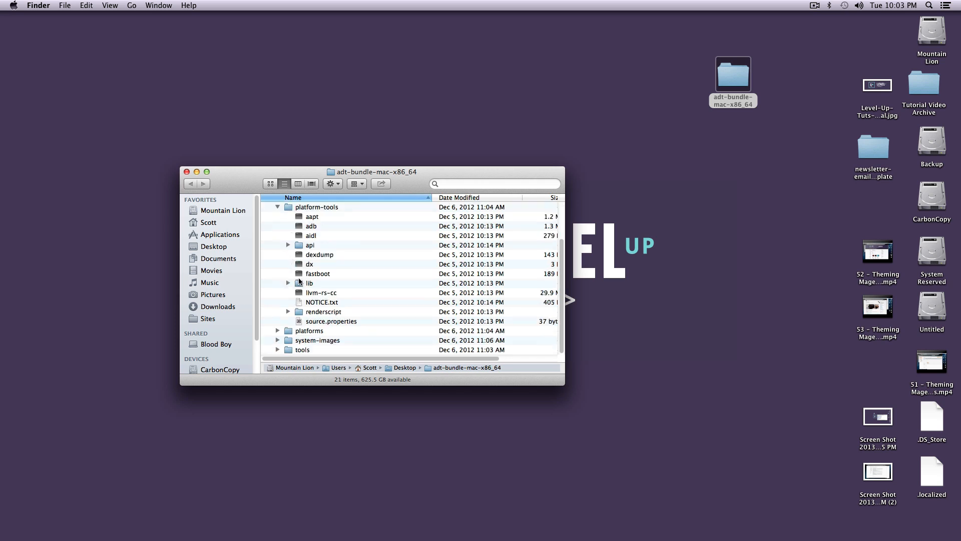
scroll(306, 289, "up", 2)
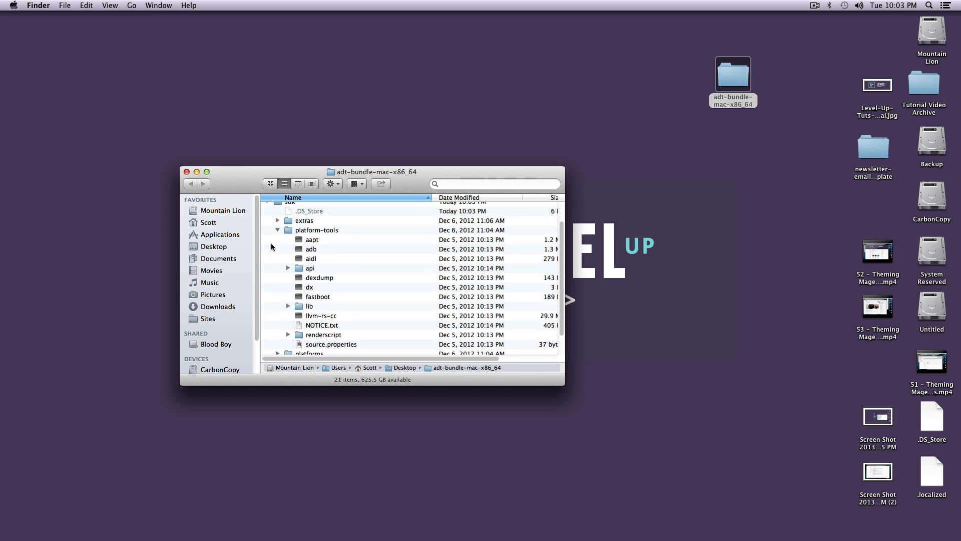
left_click(276, 231)
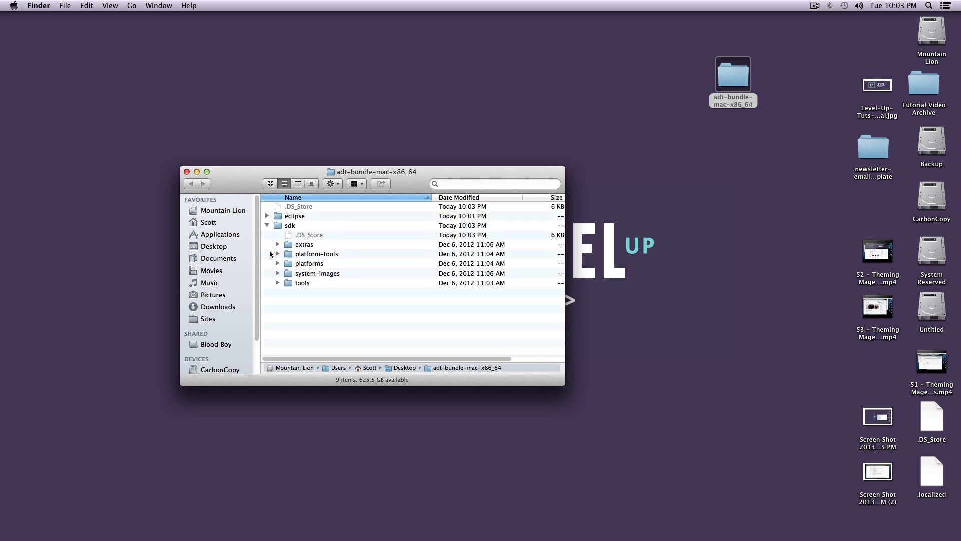
left_click(277, 282)
scroll(299, 289, "down", 3)
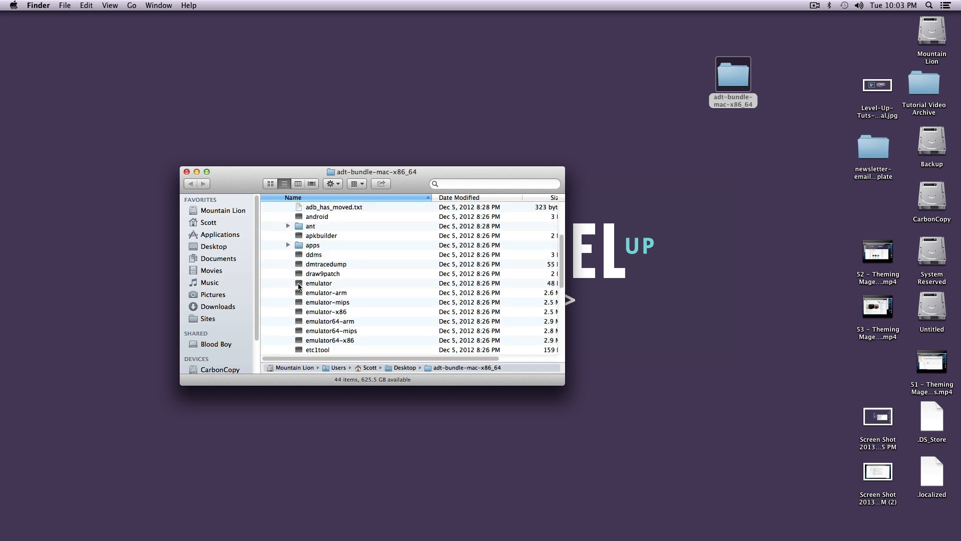
scroll(292, 285, "up", 3)
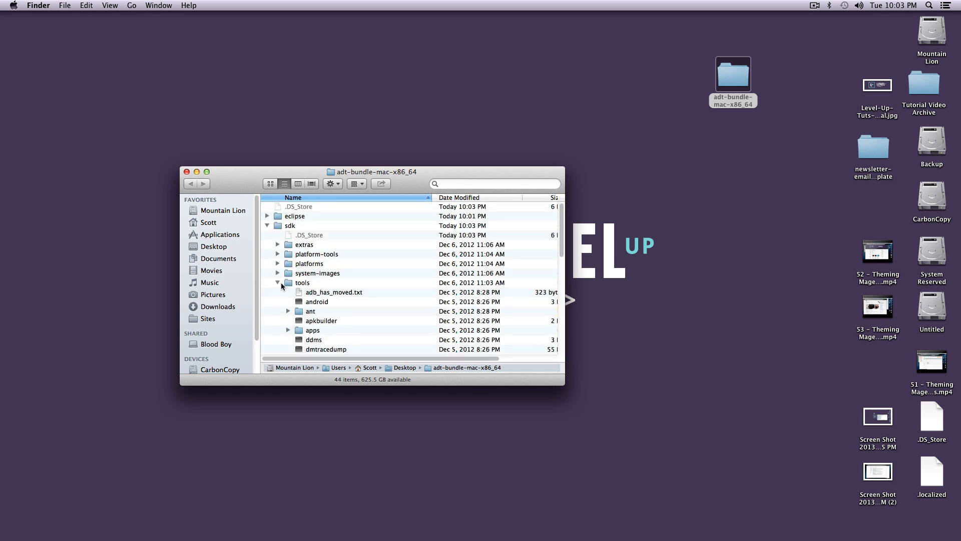
left_click(278, 283)
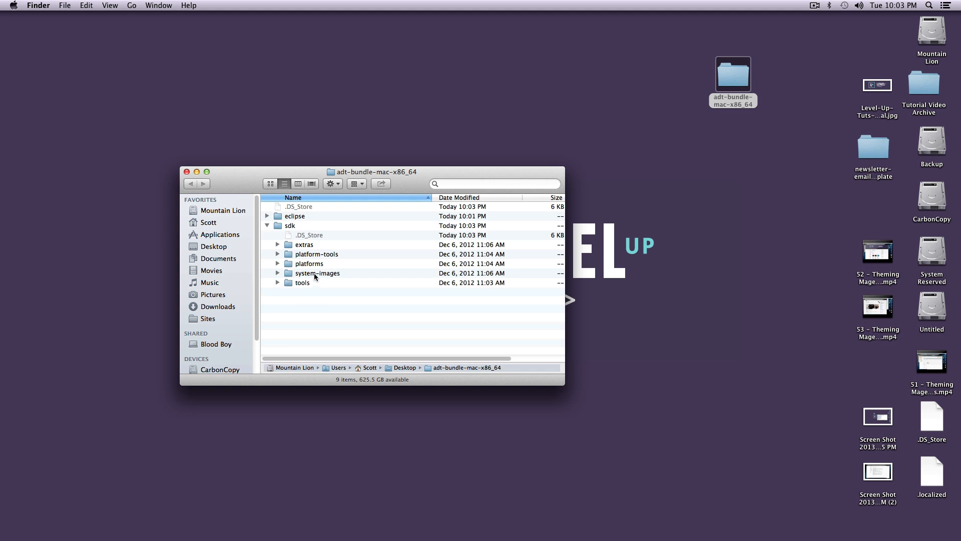
left_click(268, 226)
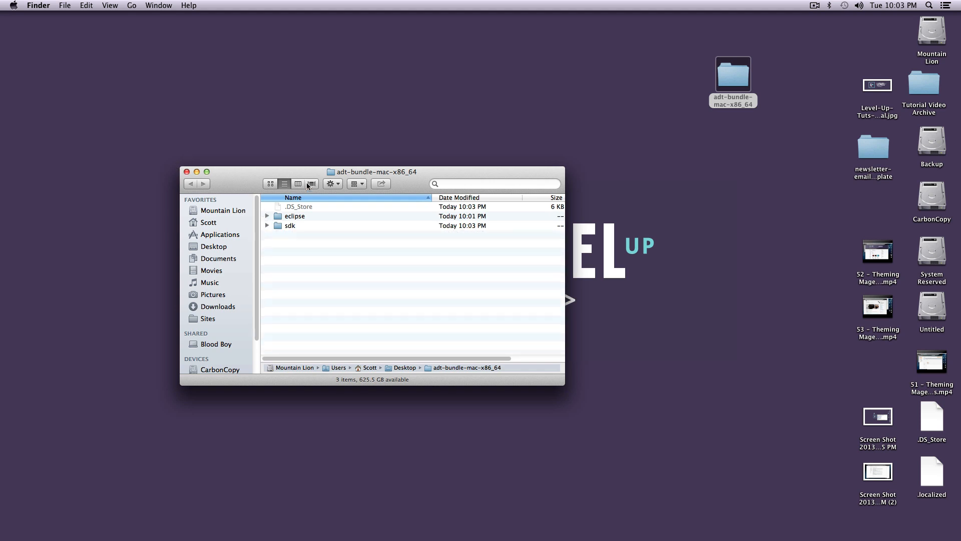
left_click(187, 172)
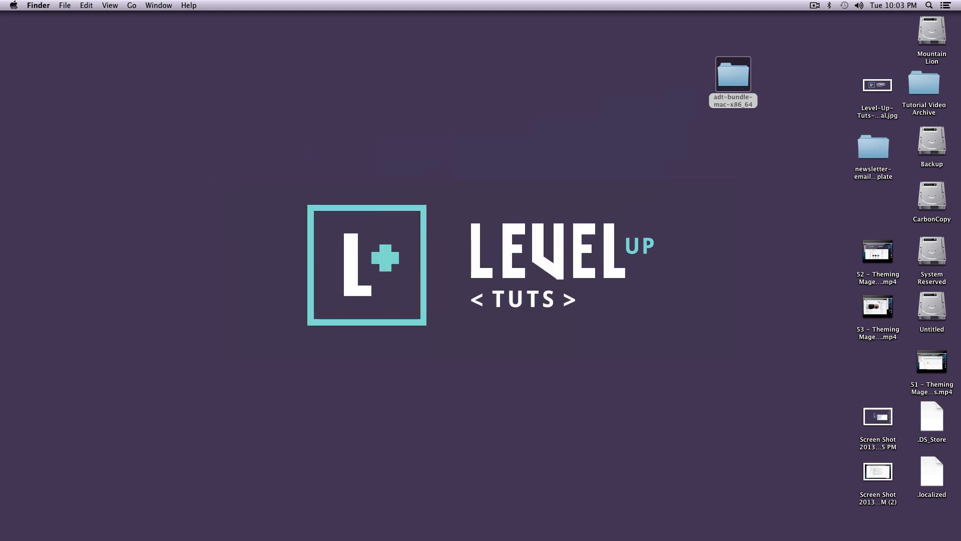
Move the adt-bundle-mac-x86_64 folder from the desktop into the Android Dev folder in Documents
left_click_drag(960, 184, 346, 68)
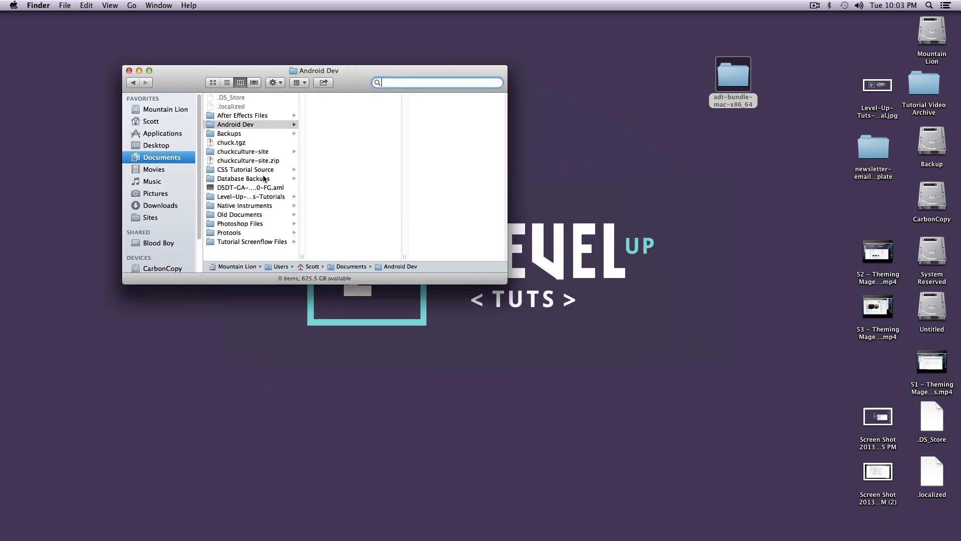
left_click_drag(734, 75, 238, 130)
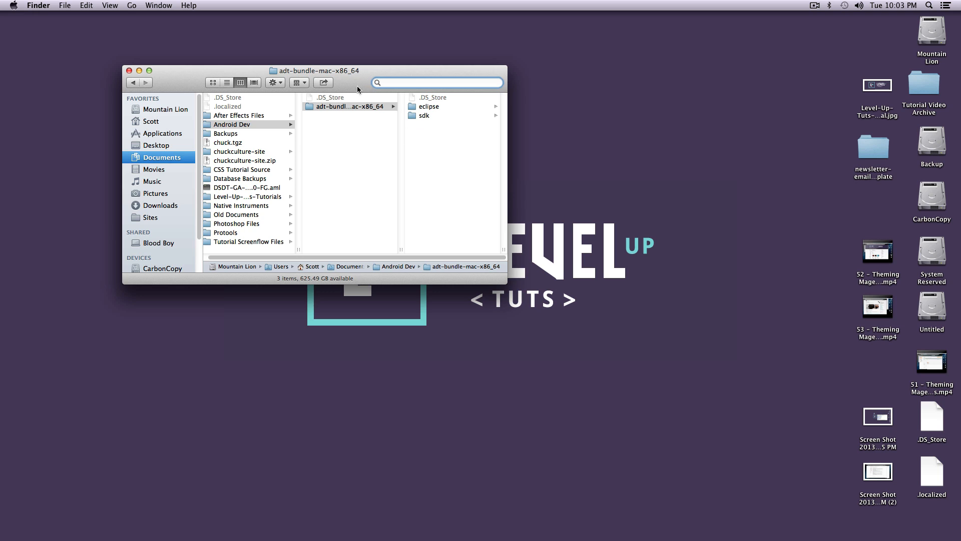
Add the Eclipse application from the moved bundle's eclipse folder to the Dock
left_click(432, 108)
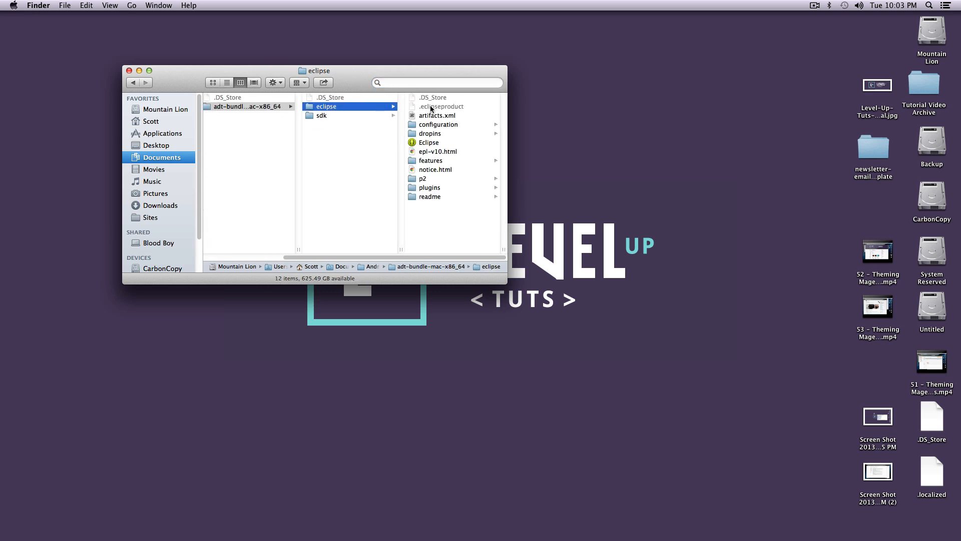
left_click(440, 143)
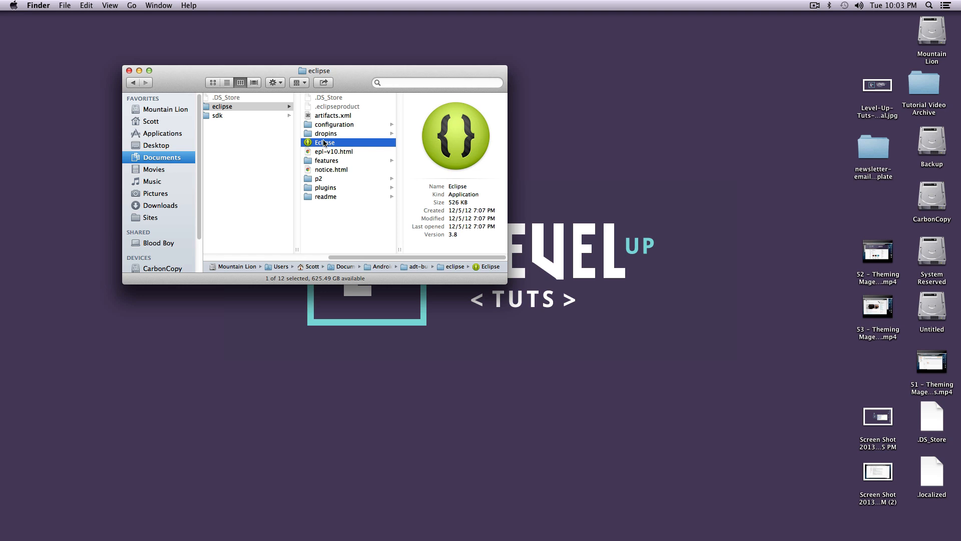
left_click_drag(324, 143, 433, 523)
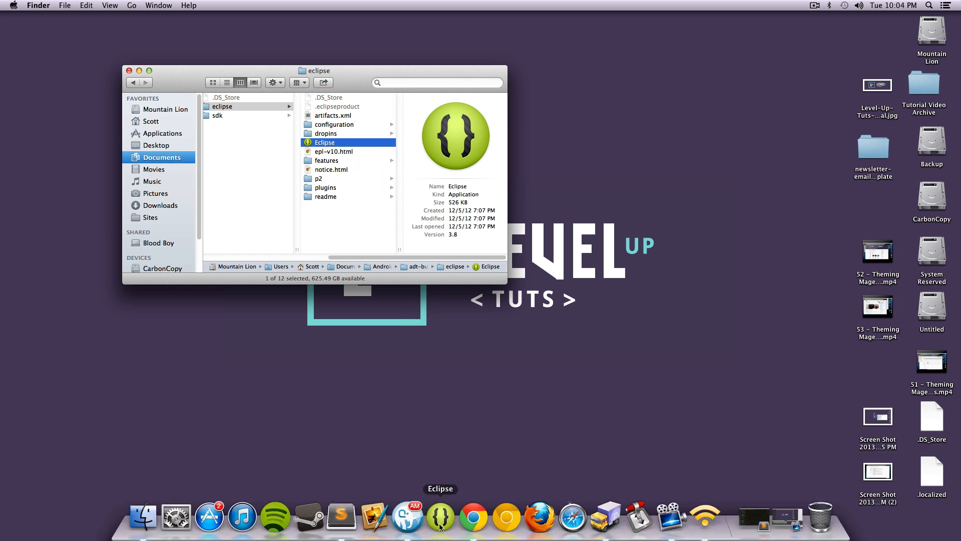
Launch Eclipse from the Dock, install the required Java SE 6 runtime and accept its license agreement
left_click(440, 517)
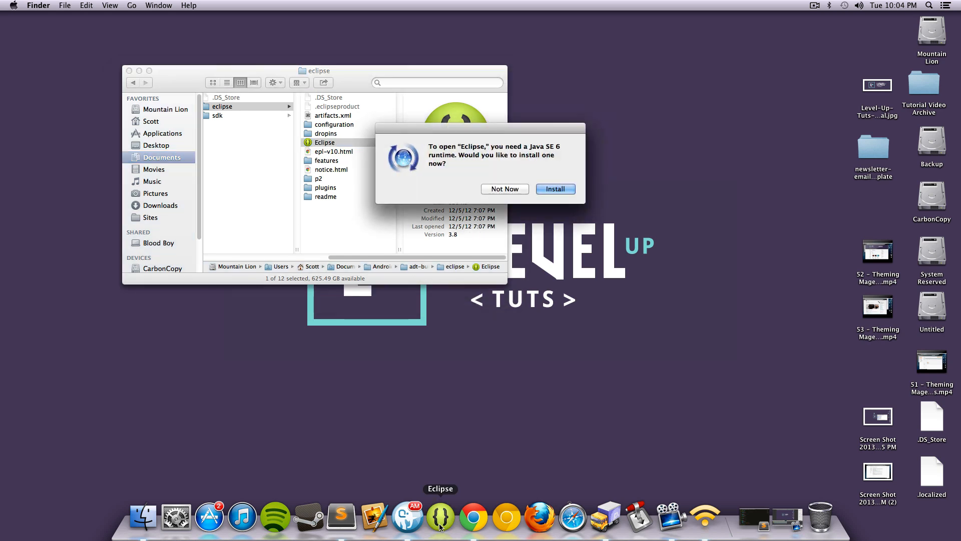
left_click_drag(443, 147, 553, 177)
left_click(555, 189)
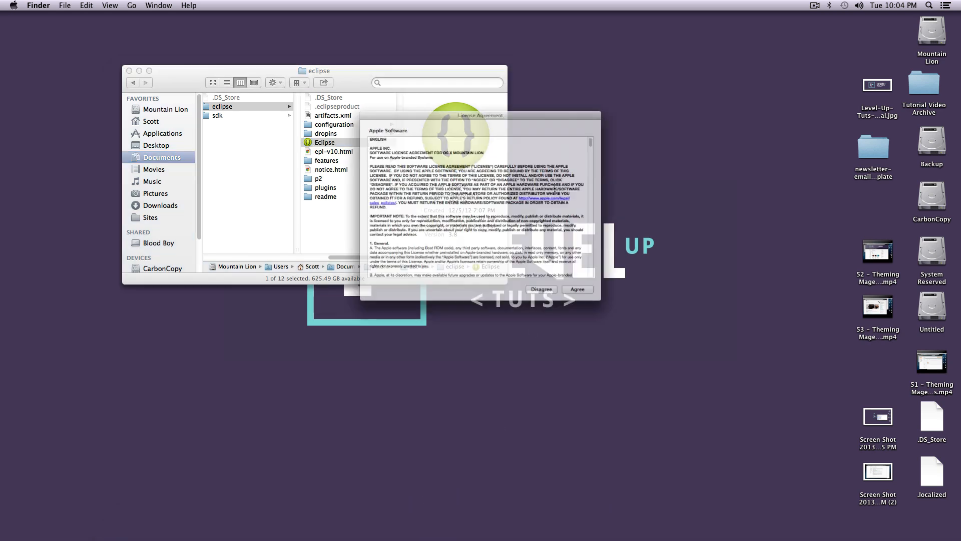
left_click(591, 318)
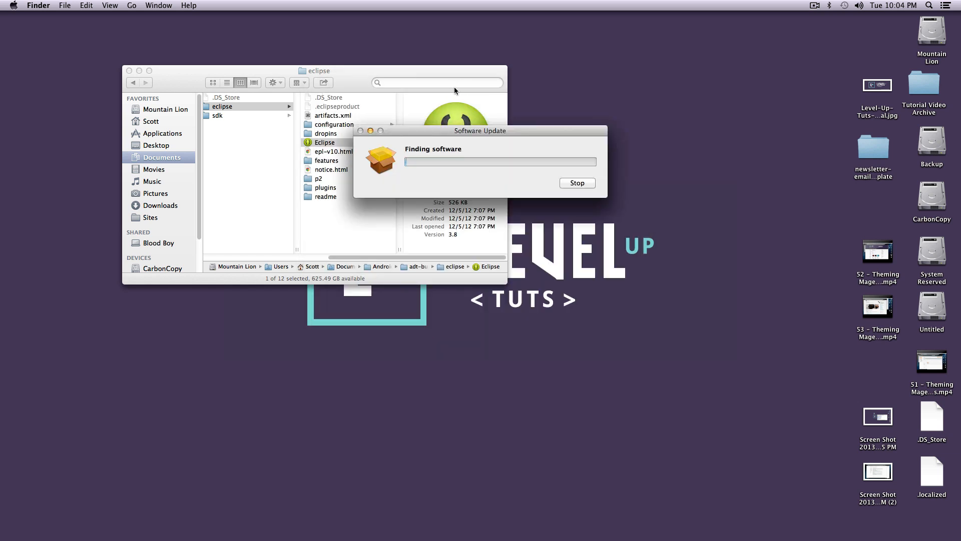
left_click_drag(465, 133, 592, 94)
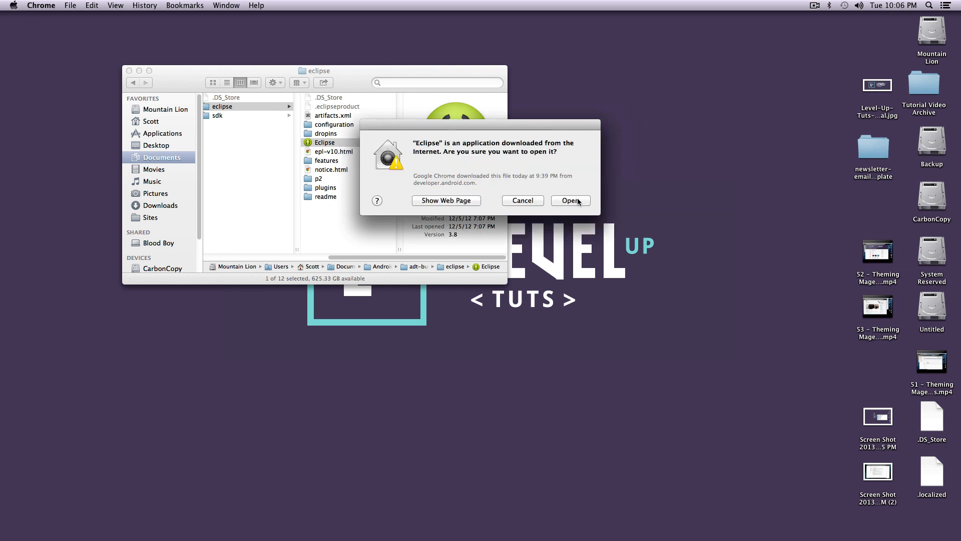
left_click(577, 202)
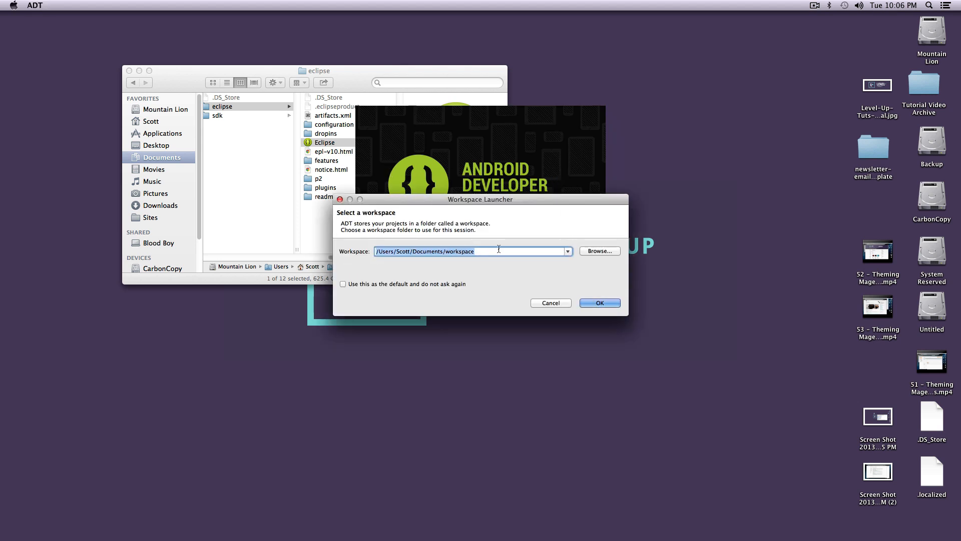
Choose the Android Dev folder in Documents as the workspace, make it the default and open it
double_click(460, 249)
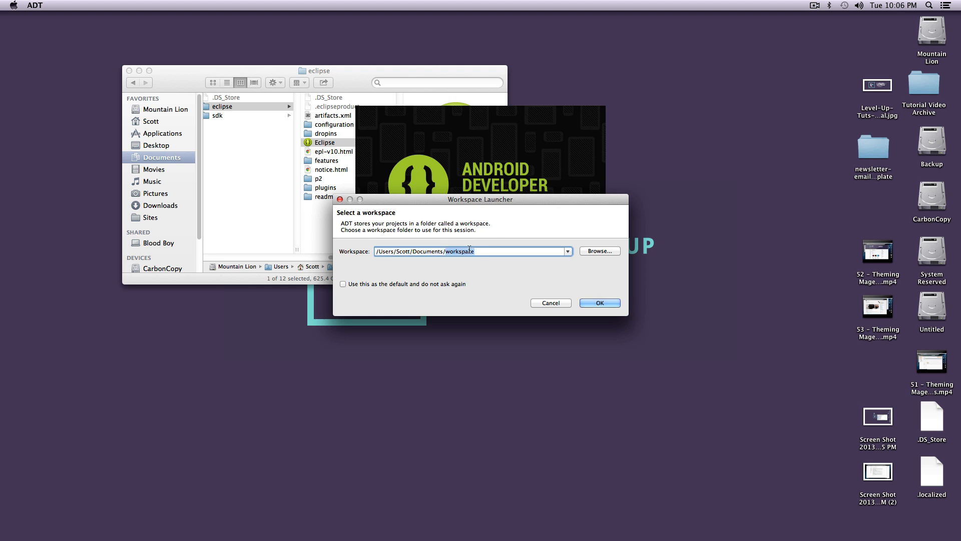
left_click(591, 250)
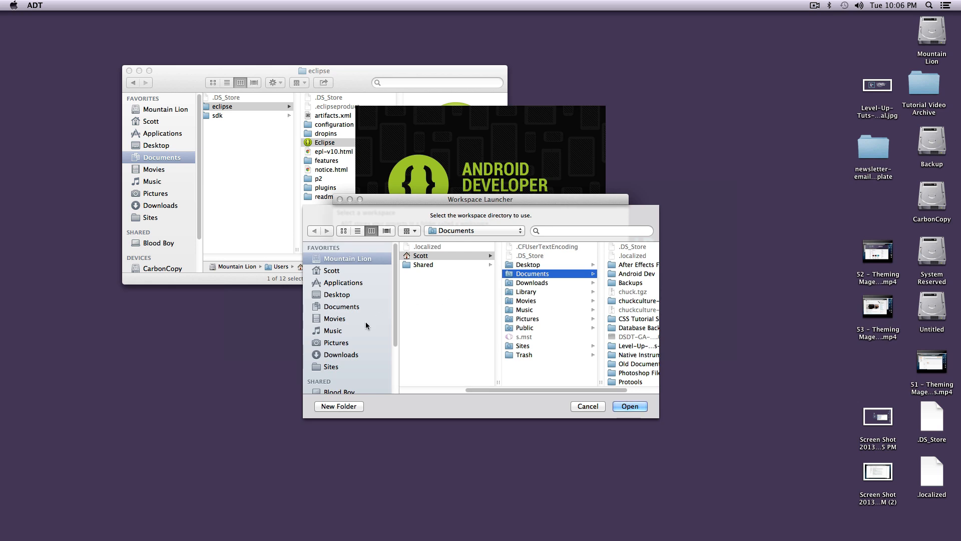
left_click(331, 307)
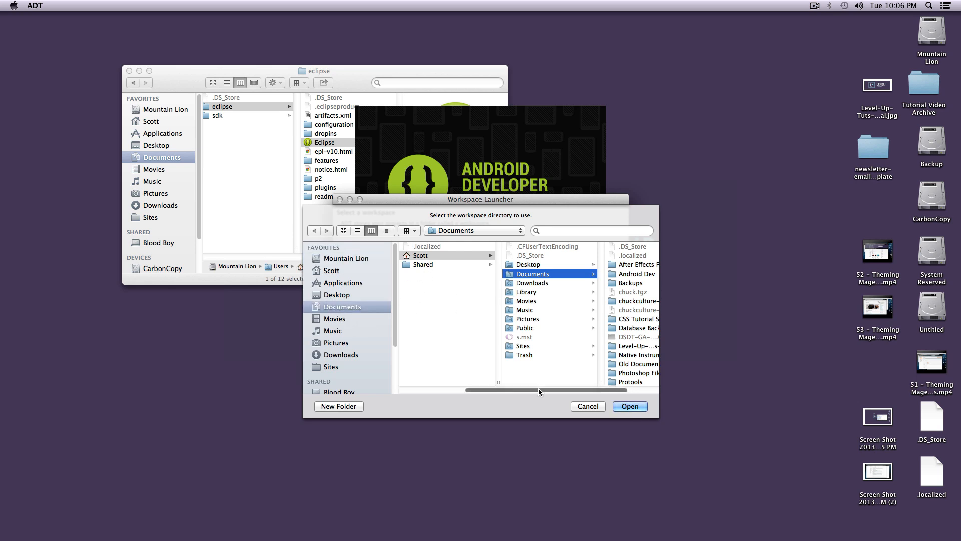
left_click_drag(539, 389, 598, 389)
scroll(600, 323, "down", 1)
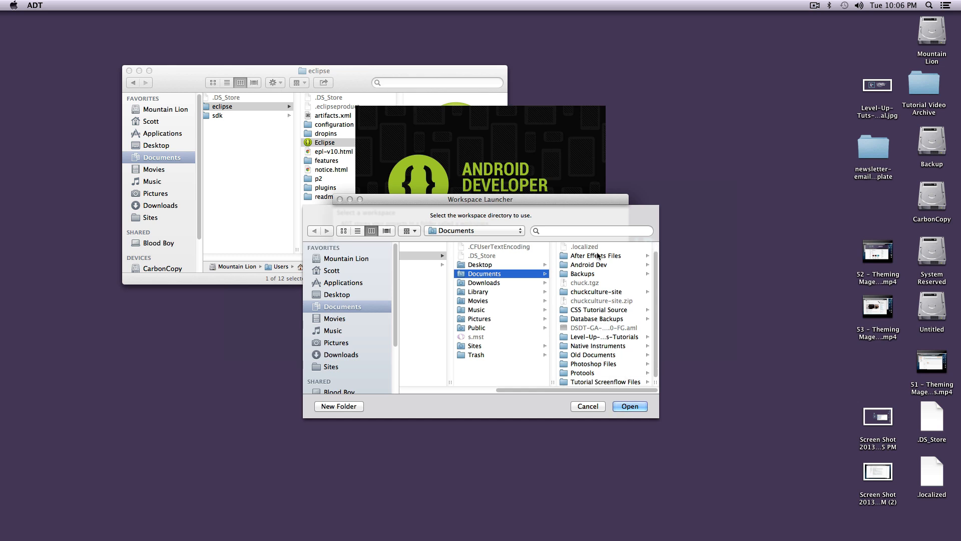
left_click(591, 264)
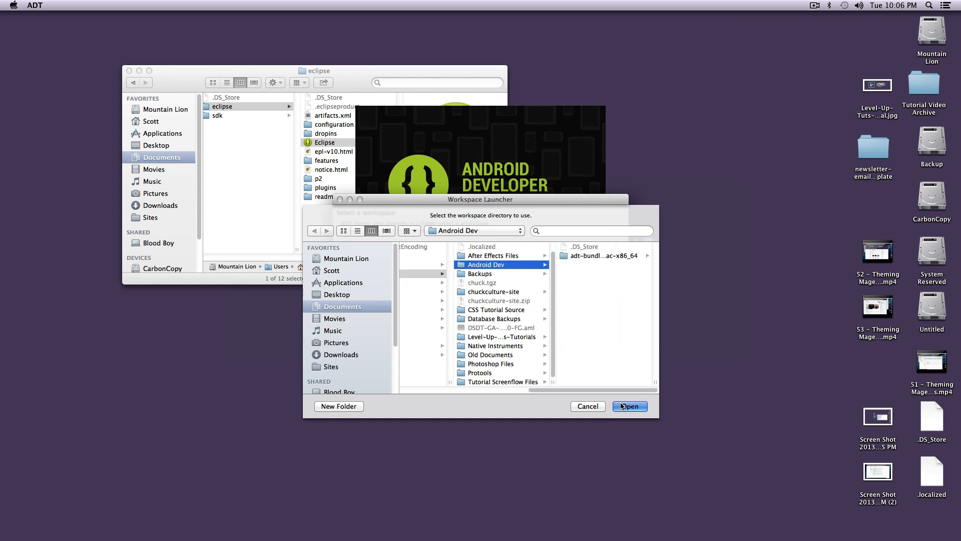
left_click(632, 407)
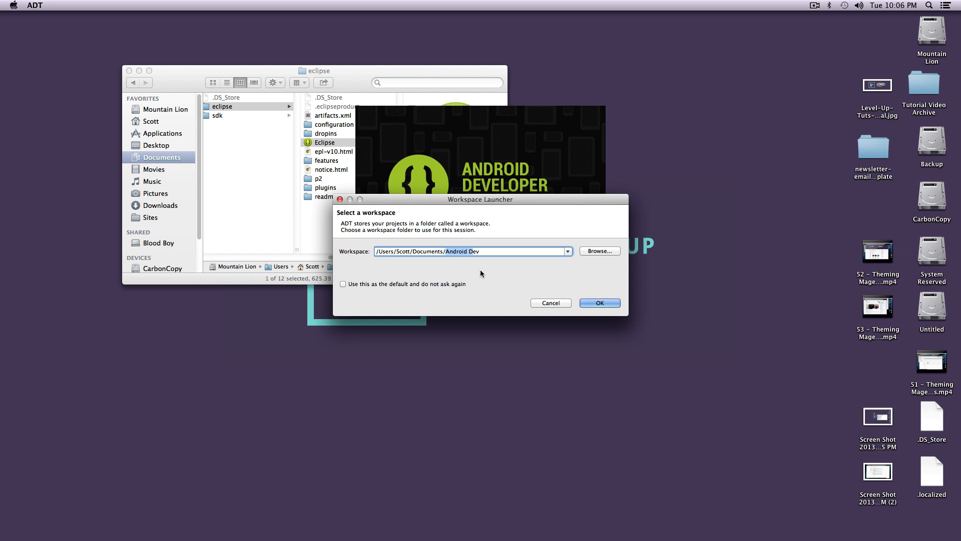
left_click(343, 285)
left_click(607, 304)
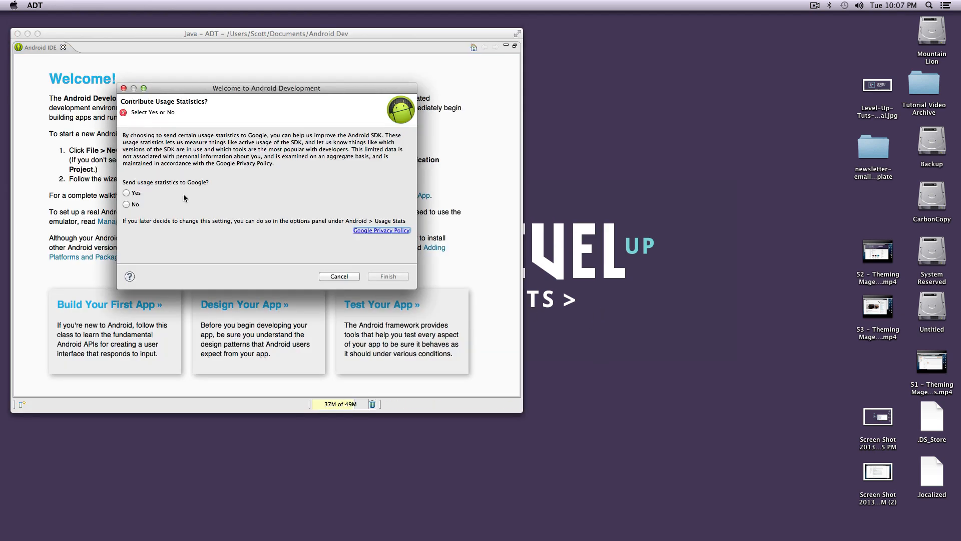
Agree to send usage statistics to Google and finish the Welcome to Android Development dialog
left_click(134, 192)
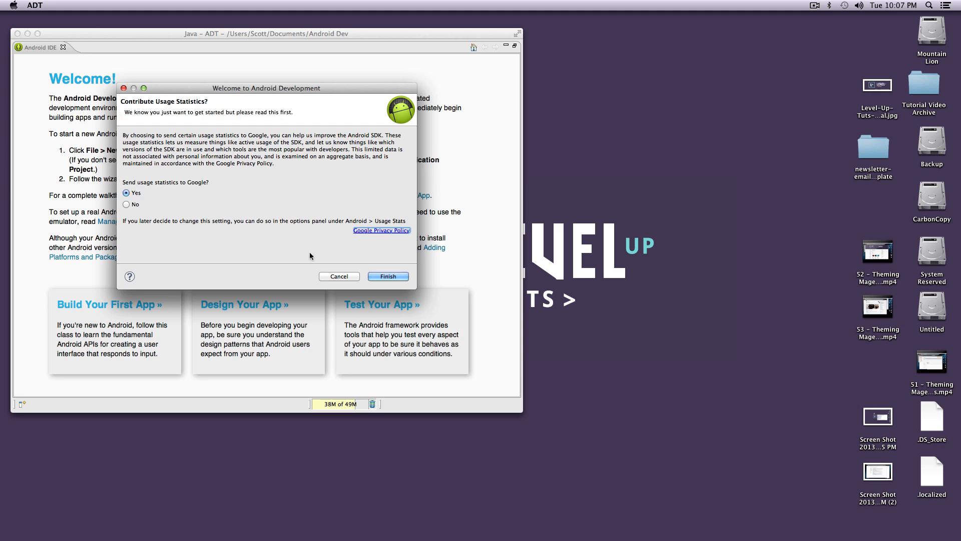
left_click(399, 279)
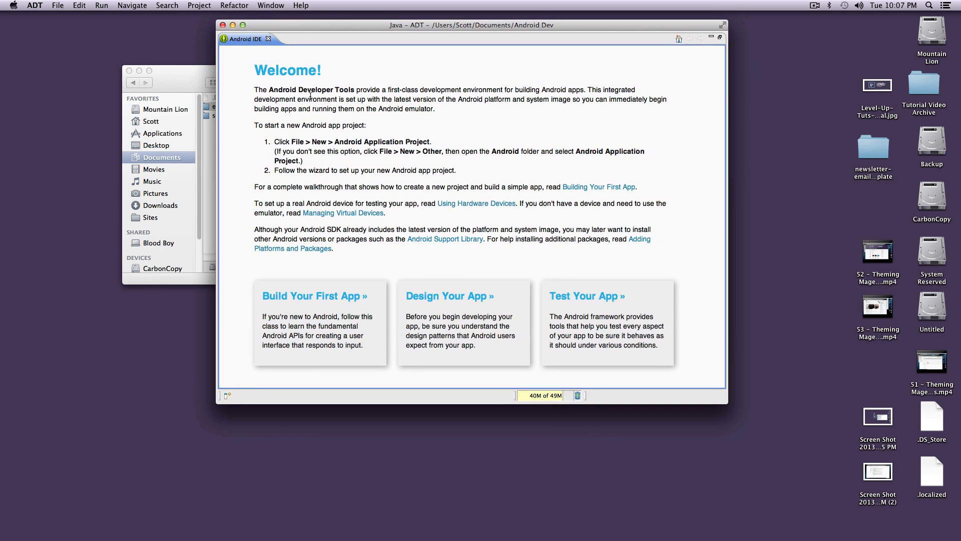
left_click_drag(316, 92, 503, 228)
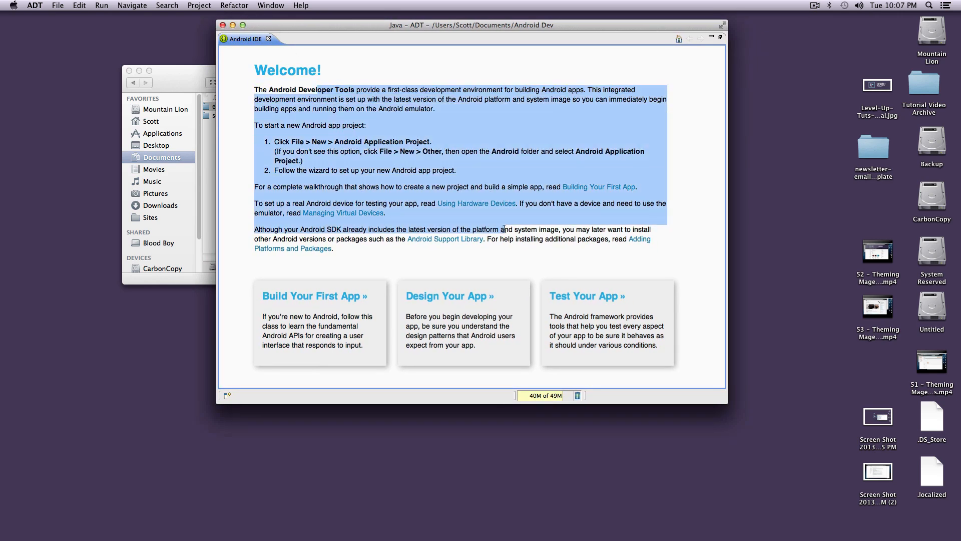
left_click(345, 133)
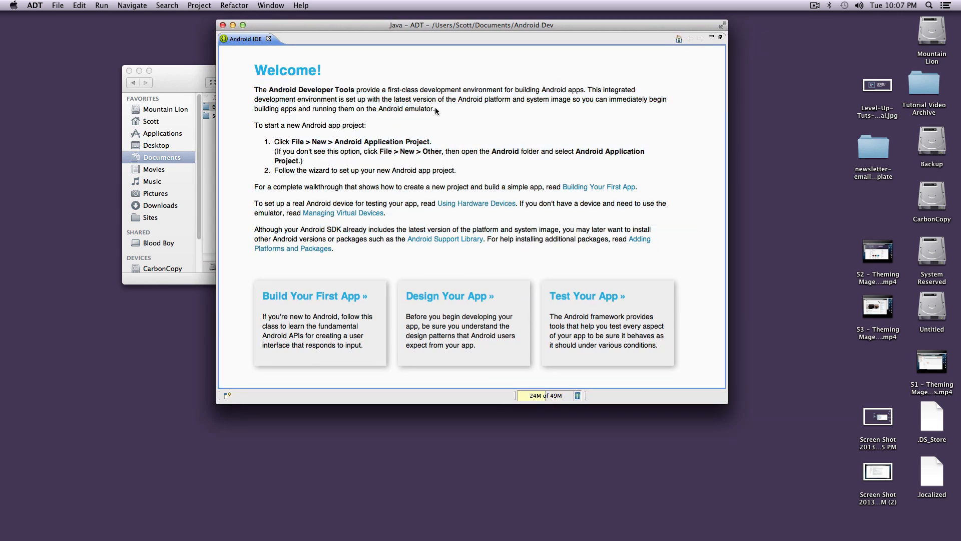
left_click_drag(346, 107, 418, 76)
left_click(440, 93)
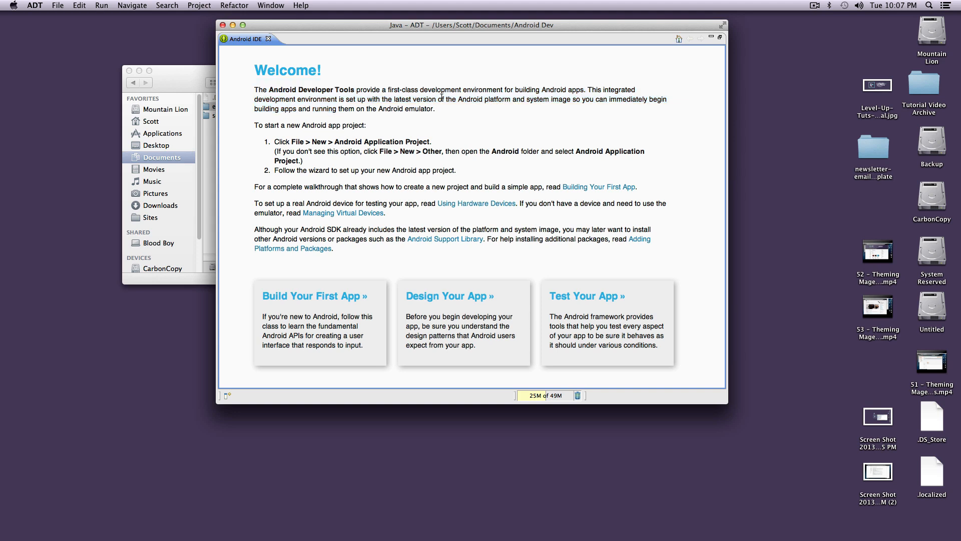